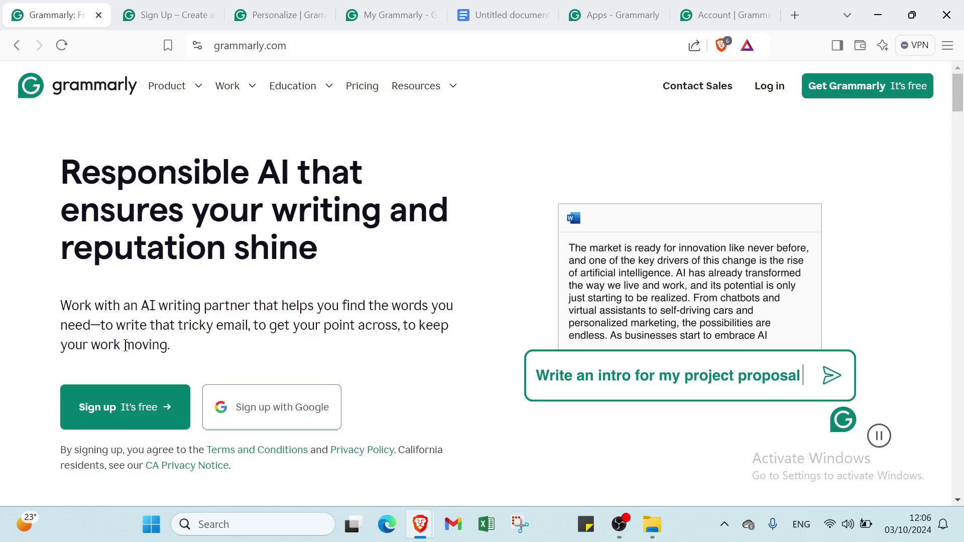
Scroll up and down through the Grammarly page to look over its content.
scroll(155, 347, down, 10)
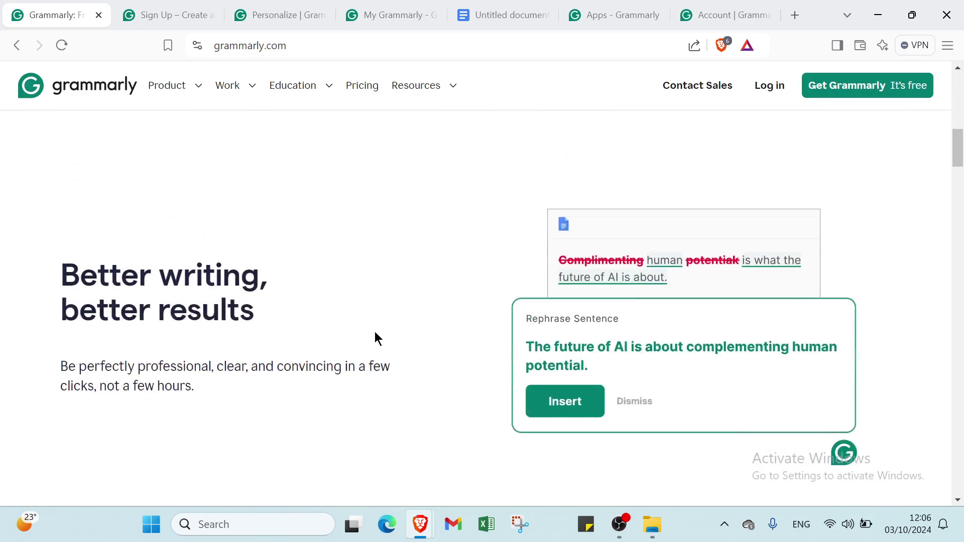
scroll(374, 331, down, 3)
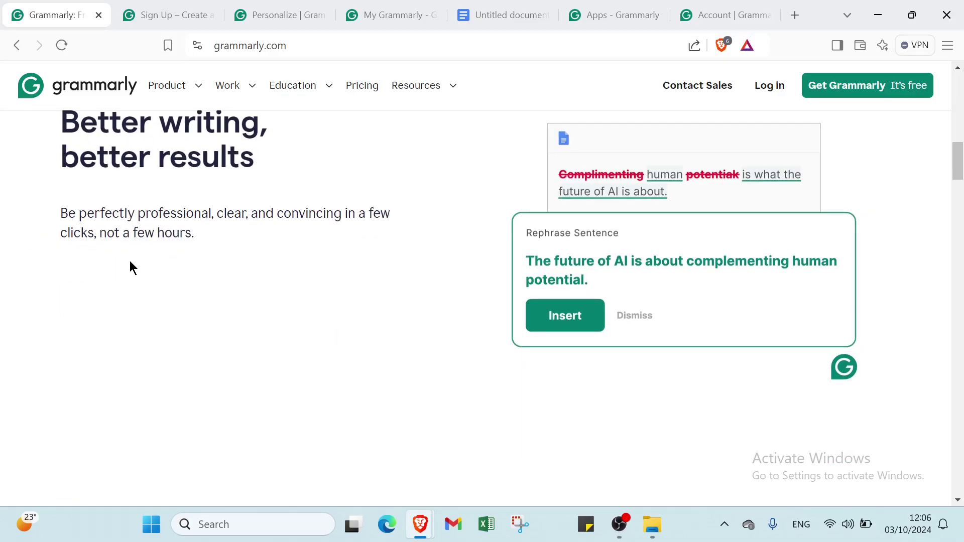
scroll(173, 269, down, 5)
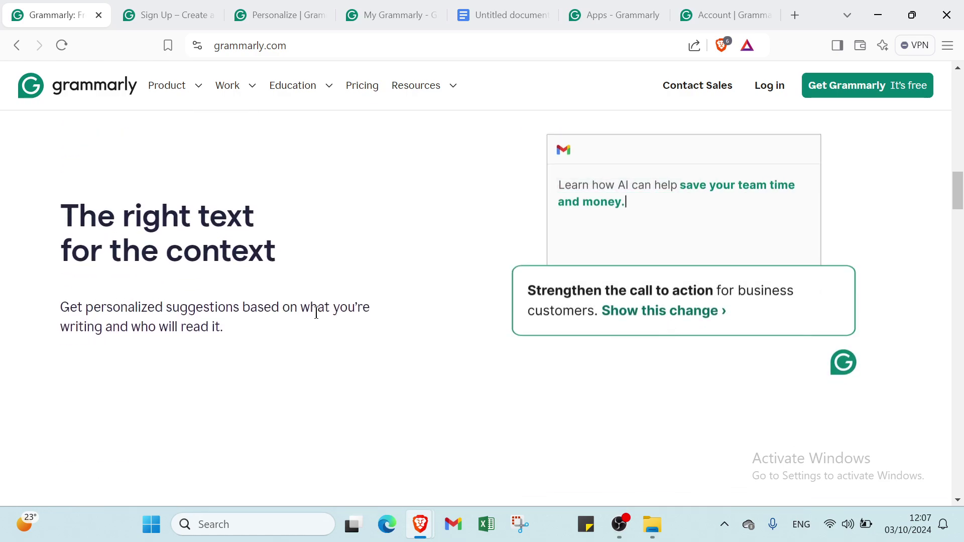
scroll(201, 342, down, 5)
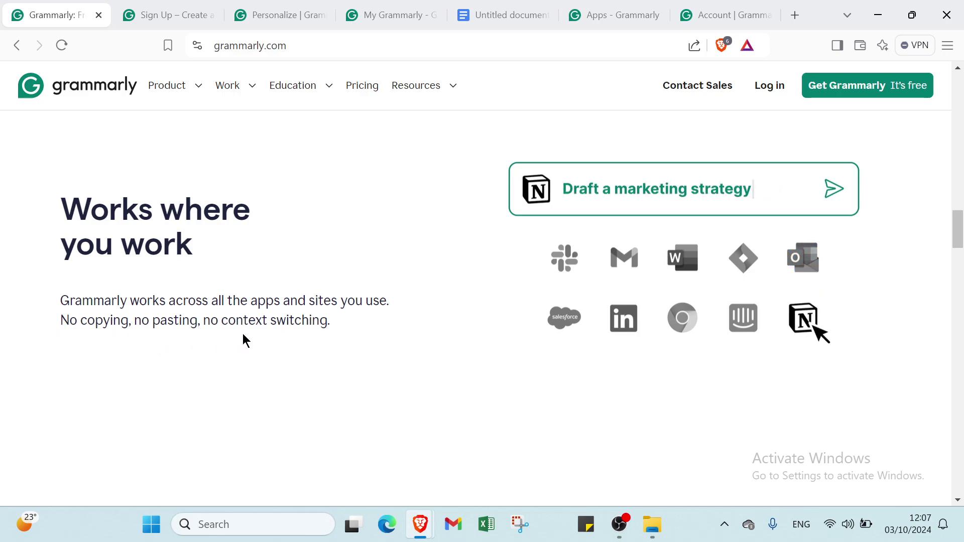
scroll(243, 334, down, 6)
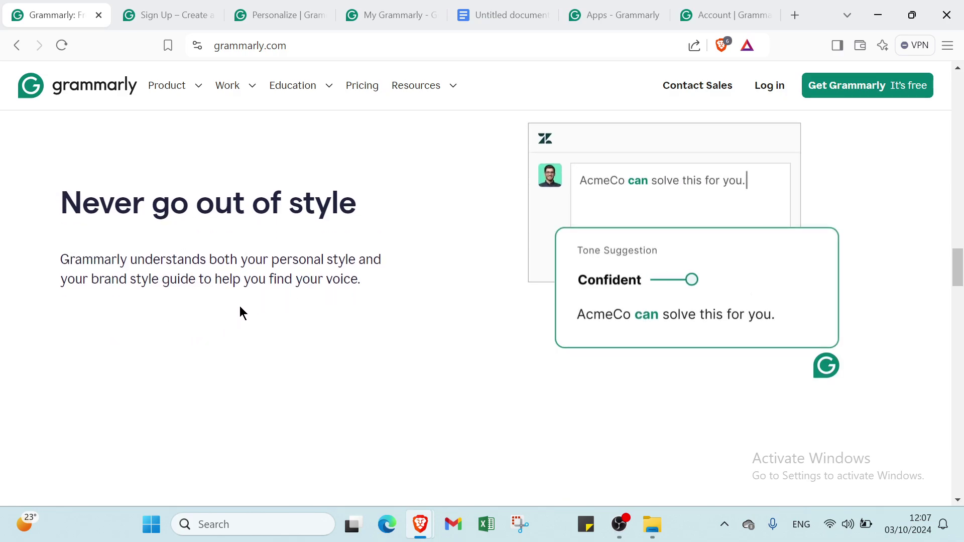
scroll(298, 275, down, 3)
scroll(299, 274, down, 4)
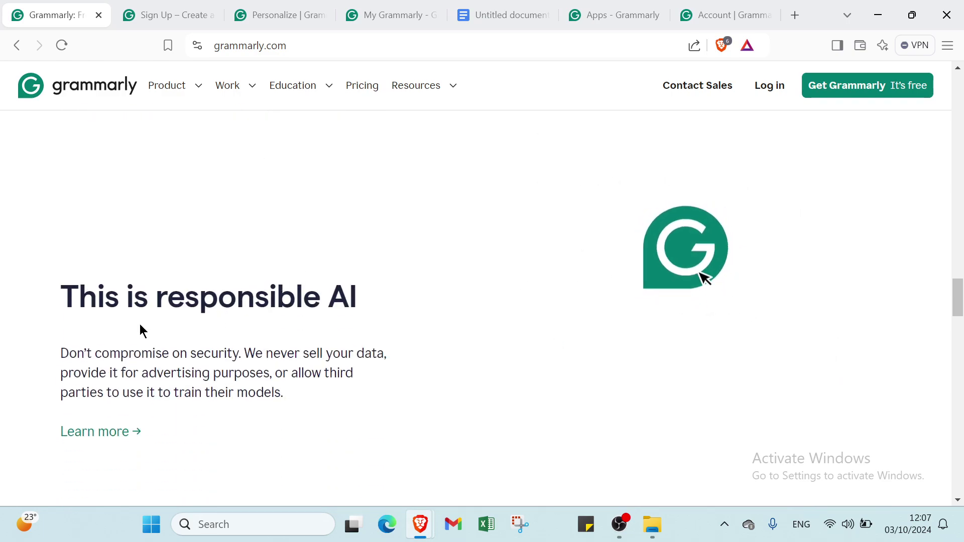
scroll(151, 329, down, 1)
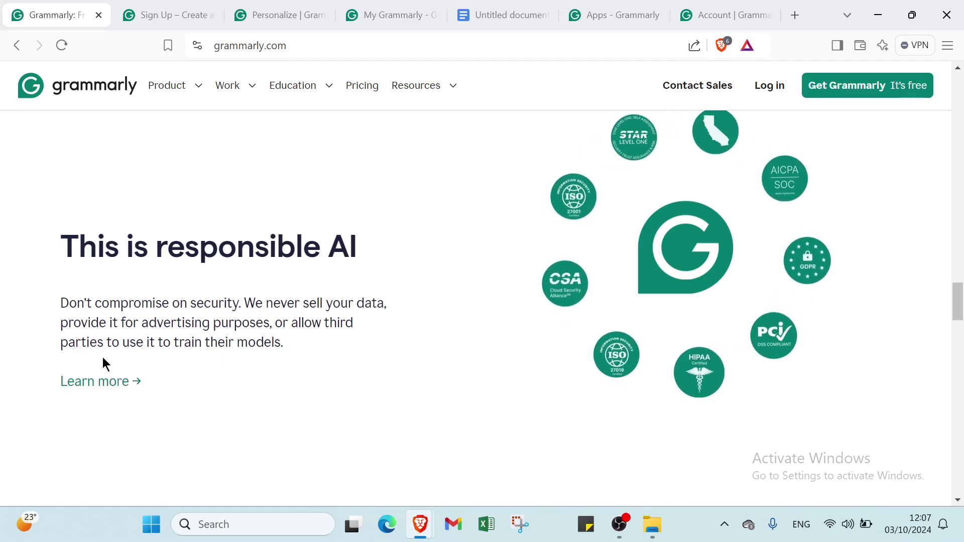
scroll(186, 383, down, 4)
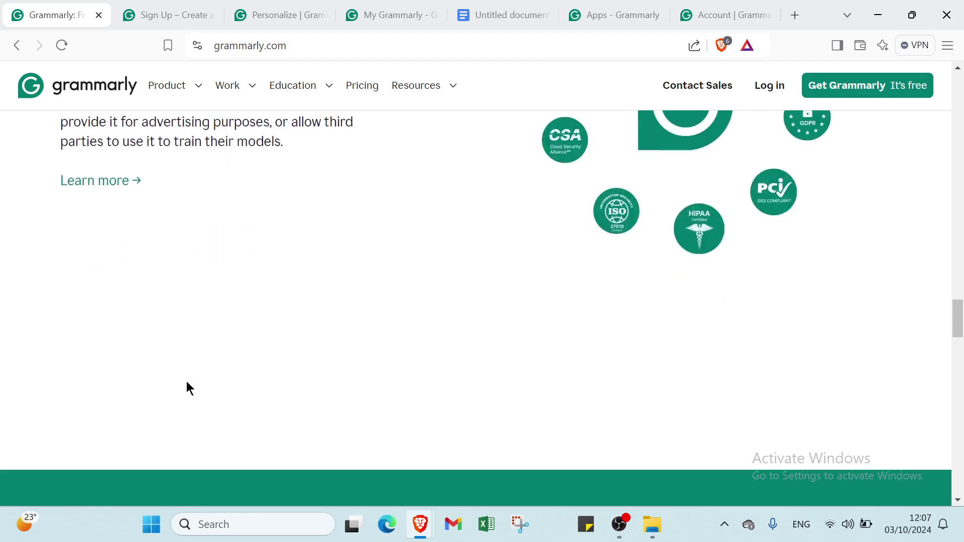
scroll(185, 380, up, 6)
scroll(185, 370, up, 10)
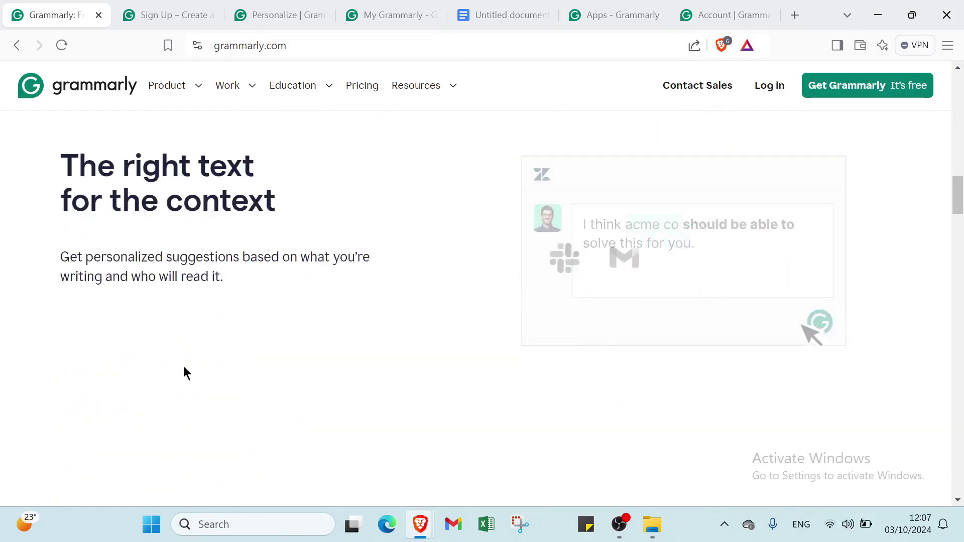
scroll(183, 366, down, 2)
scroll(185, 358, down, 3)
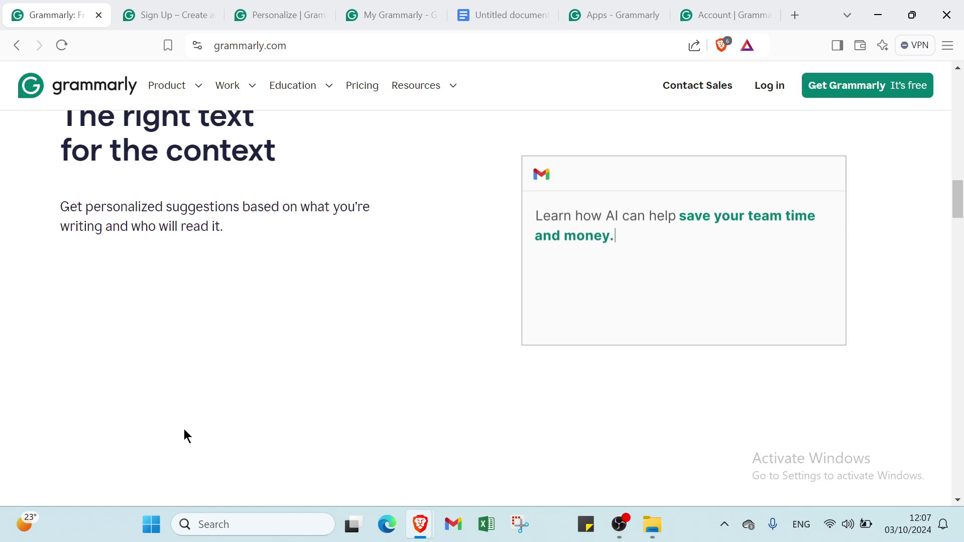
scroll(184, 430, up, 8)
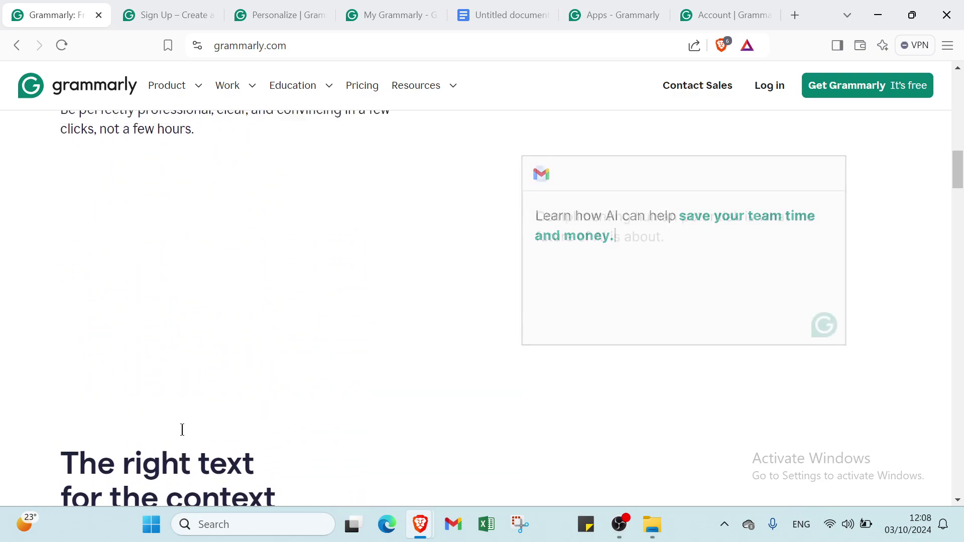
scroll(180, 431, up, 7)
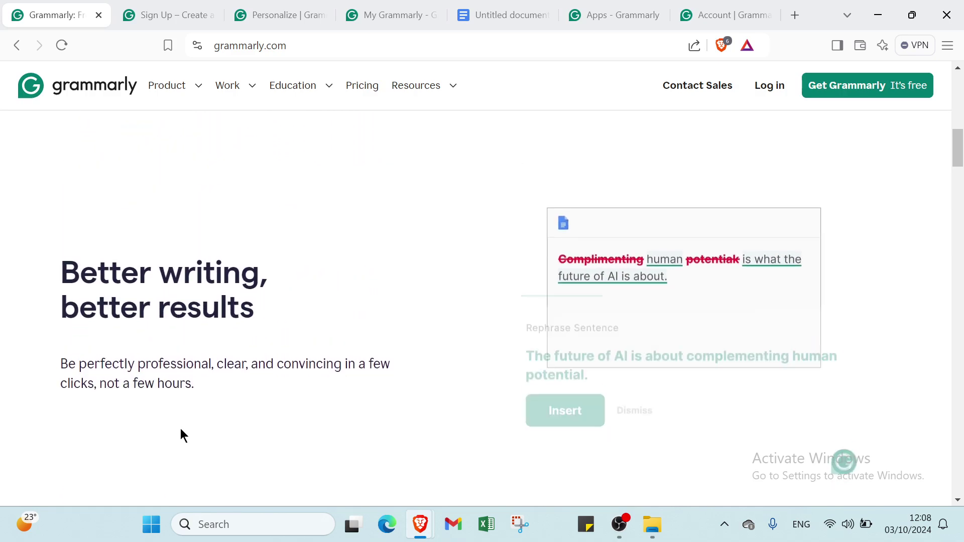
scroll(180, 429, up, 8)
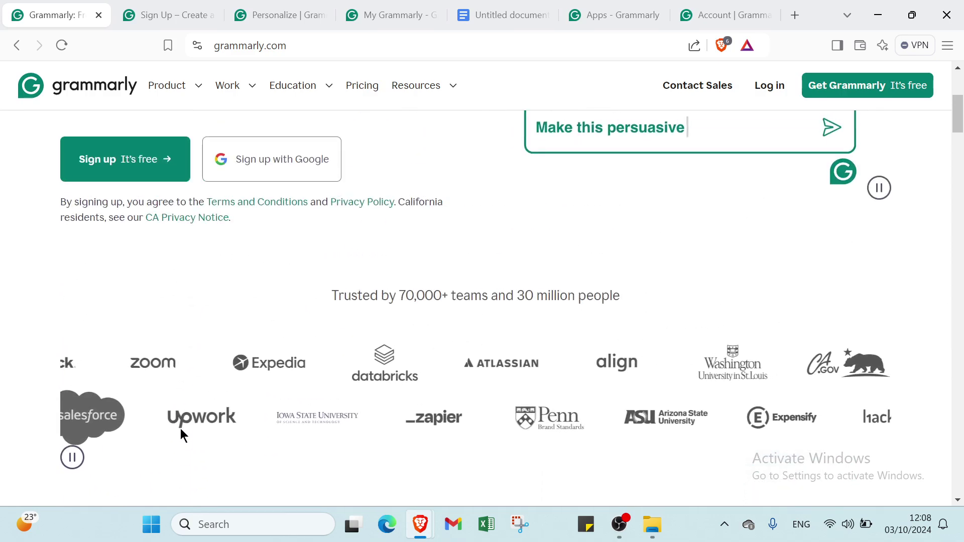
scroll(180, 429, up, 1)
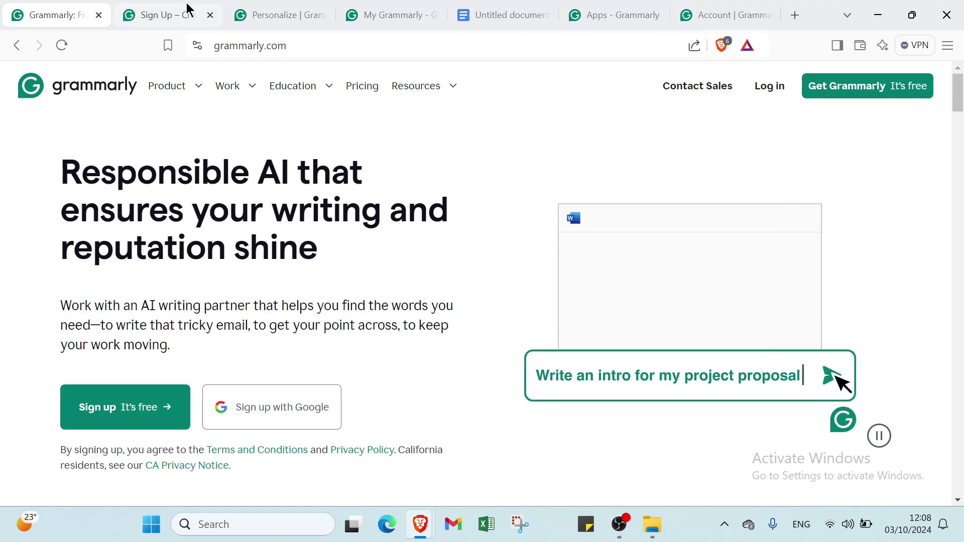
Bring up the sign-up form and click into the email, password and name fields, leaving them empty.
click(167, 16)
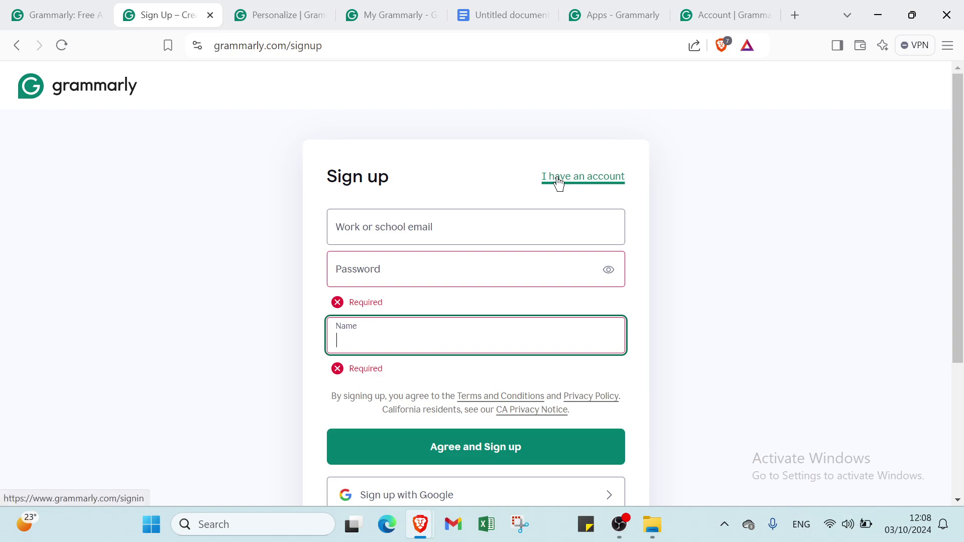
click(496, 227)
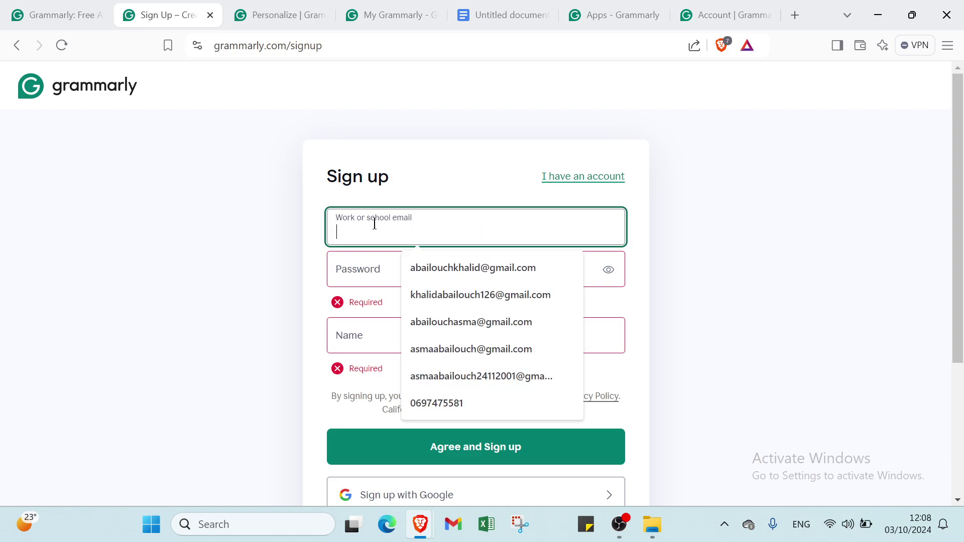
click(232, 228)
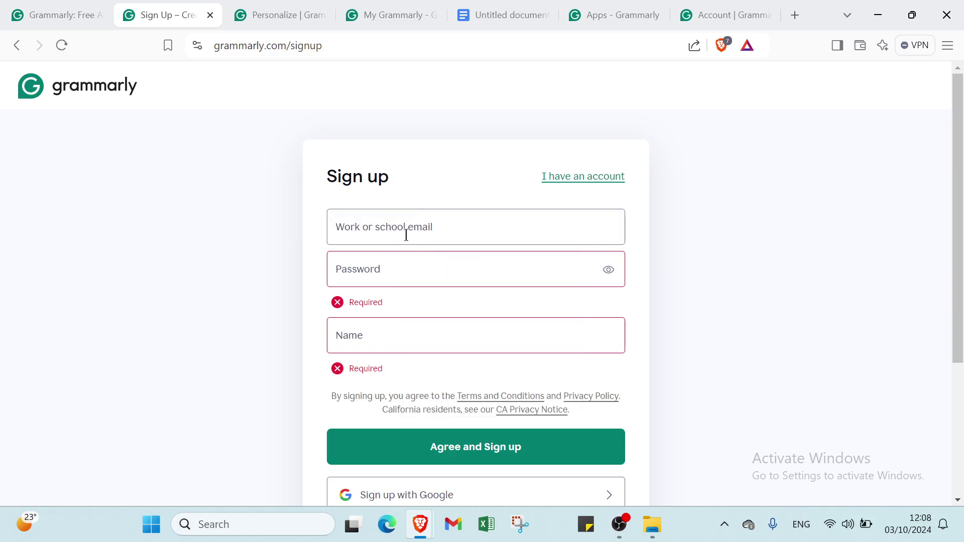
click(361, 273)
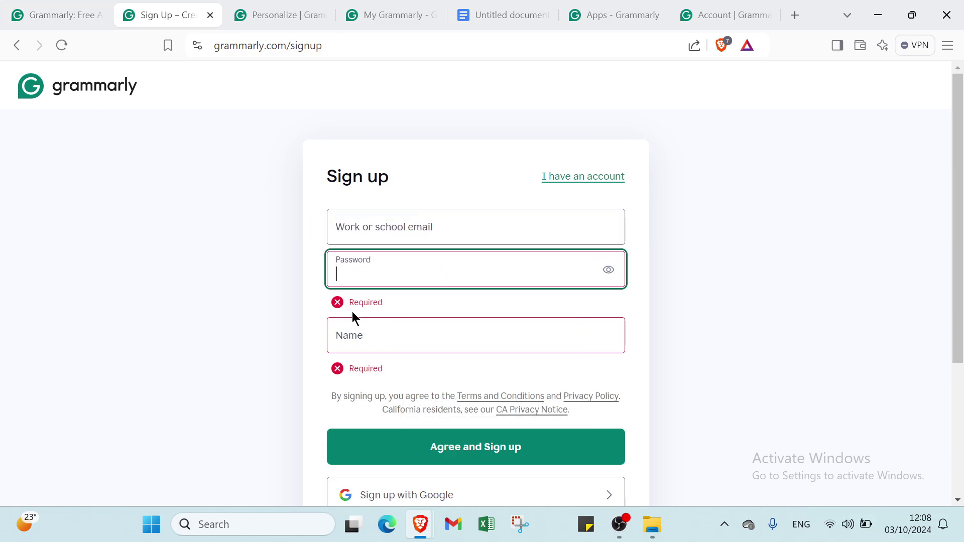
click(364, 337)
click(255, 354)
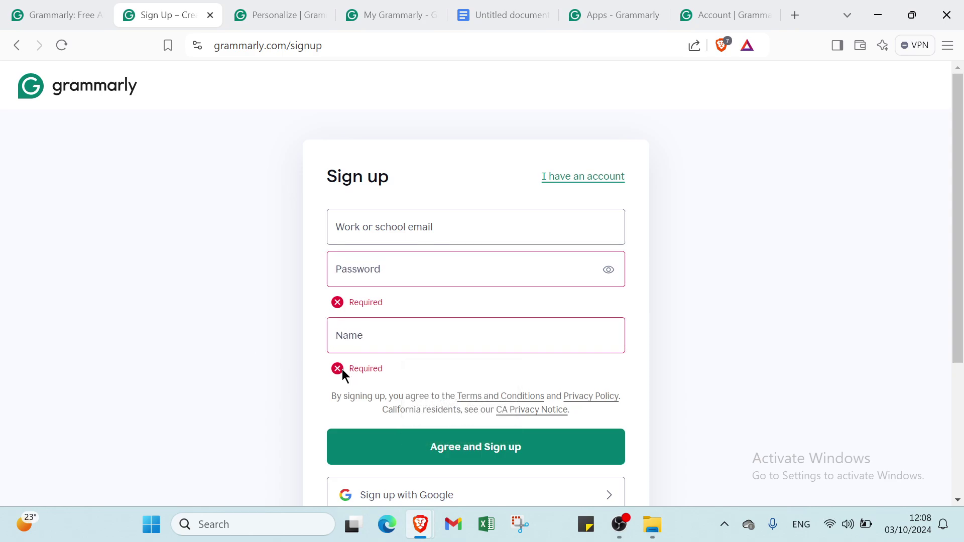
scroll(352, 374, down, 4)
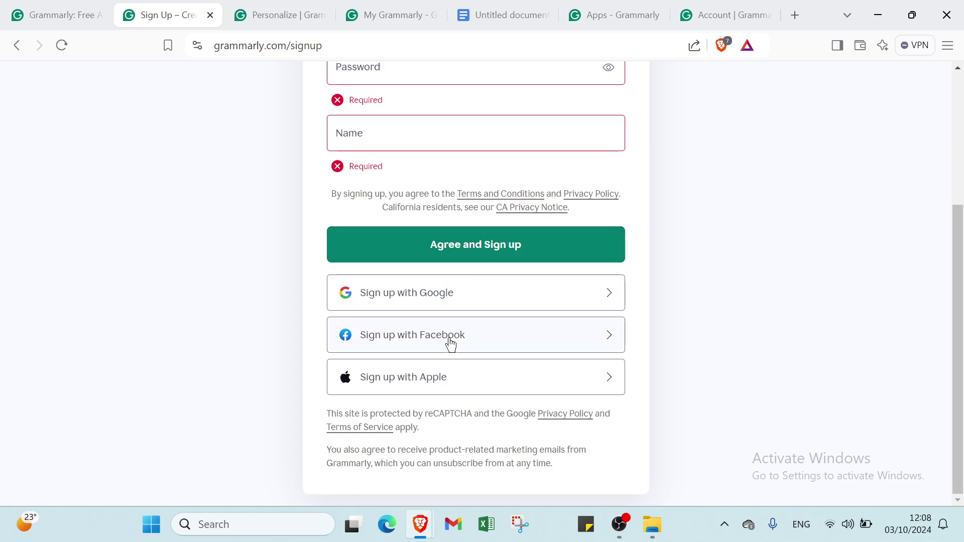
scroll(449, 341, up, 4)
Keep Other projects as the writing purpose and tick Other on step 2.
click(287, 8)
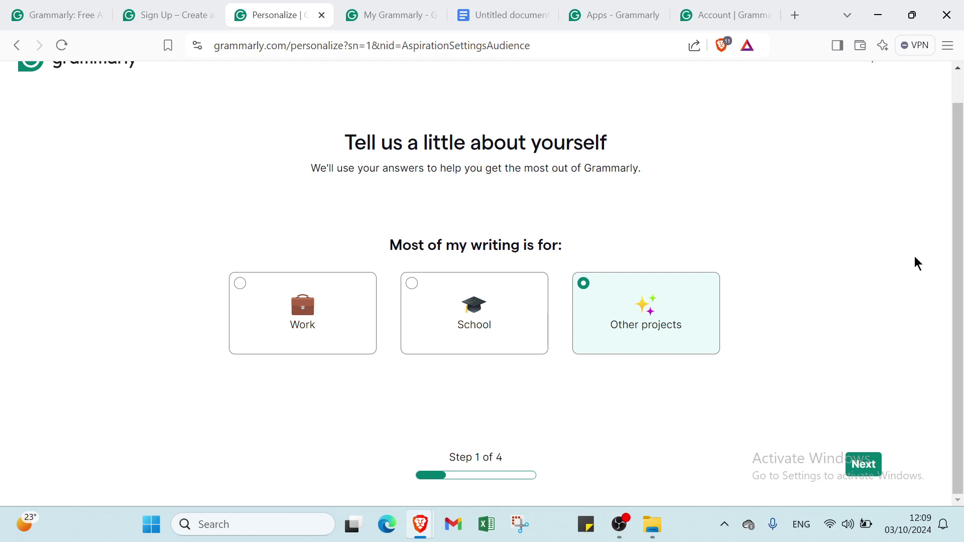
click(876, 466)
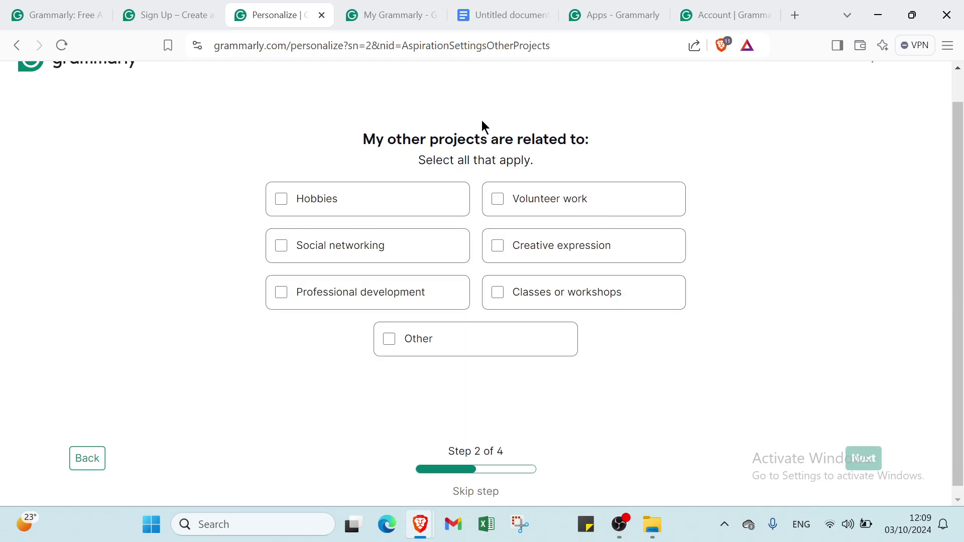
click(409, 332)
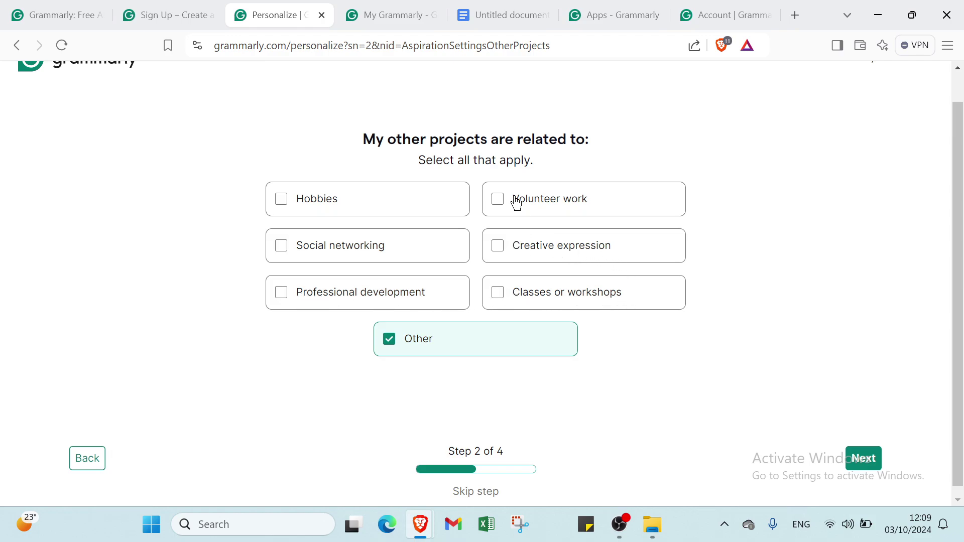
Also tick Volunteer work, Creative expression, Classes or workshops, Professional development, Social networking and Hobbies, then continue.
click(532, 206)
click(501, 251)
click(499, 279)
click(445, 285)
click(414, 242)
click(409, 192)
click(861, 457)
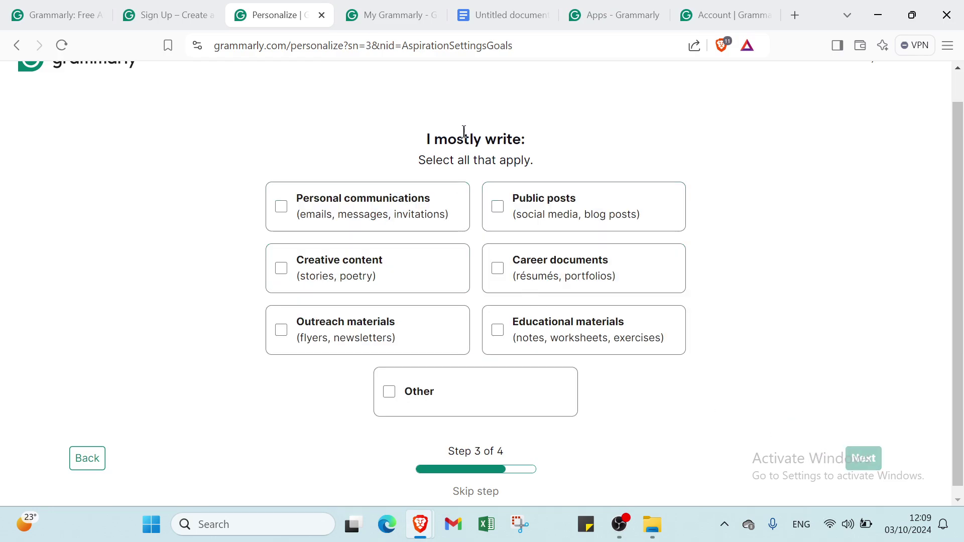
Tick Personal communications, Public posts, Creative content, Career documents and Outreach materials as writing types.
click(345, 210)
click(538, 219)
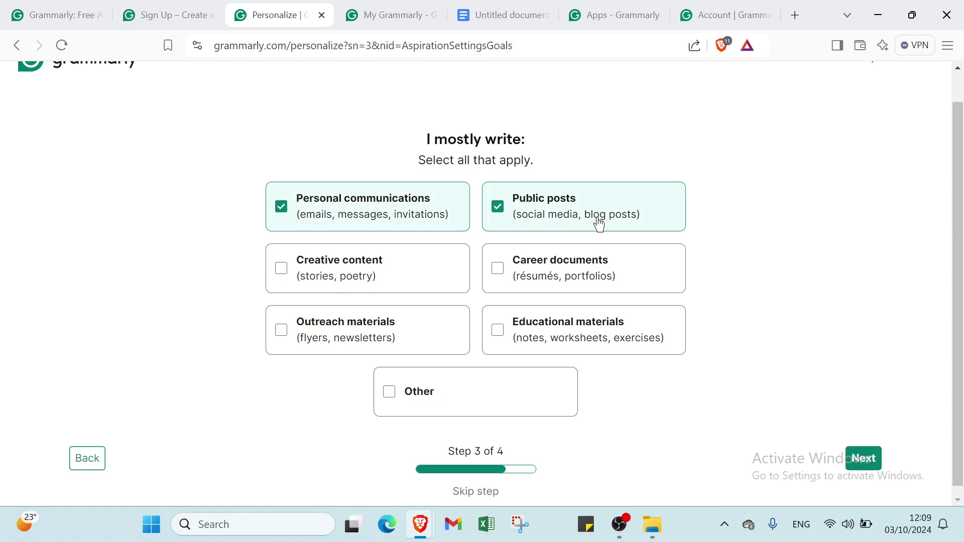
click(314, 268)
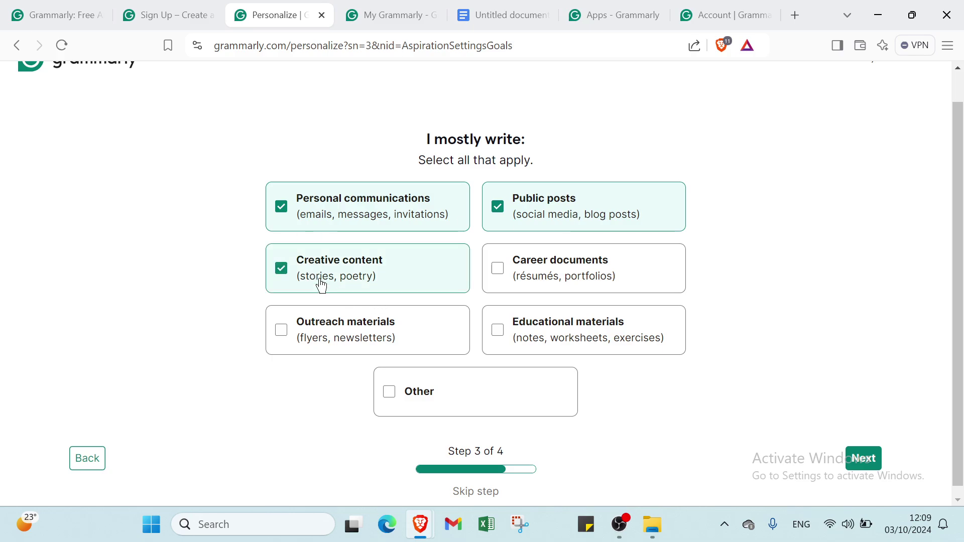
click(589, 275)
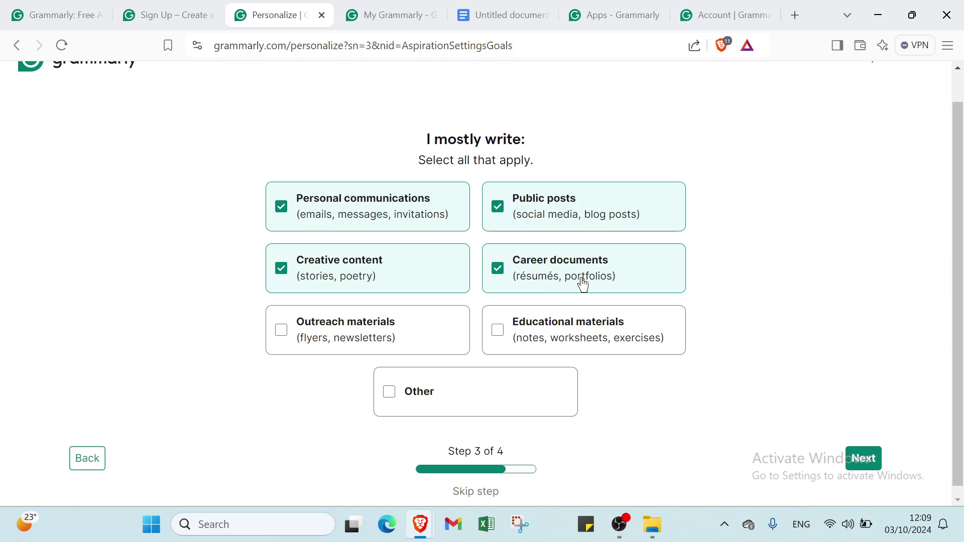
click(362, 339)
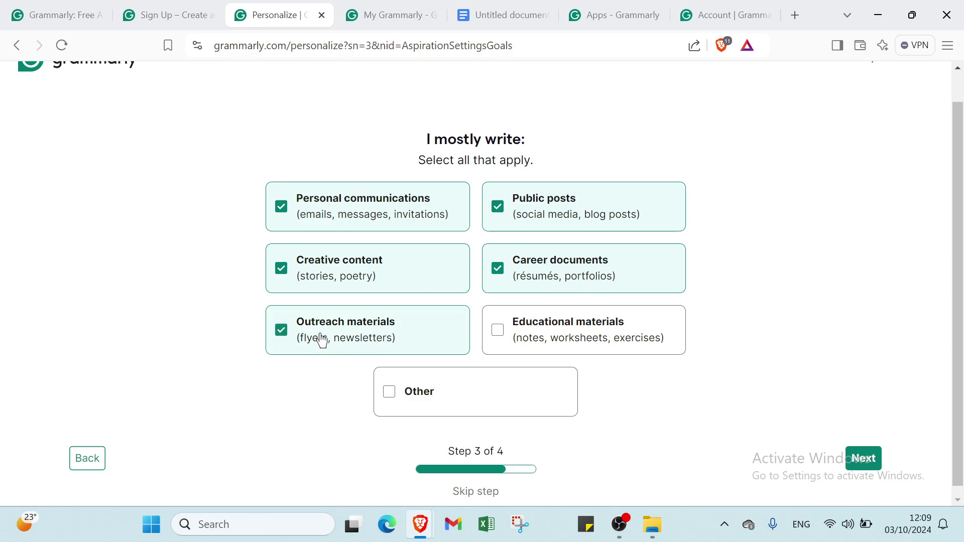
Add Educational materials and Other as writing types, then continue to step 4.
click(581, 352)
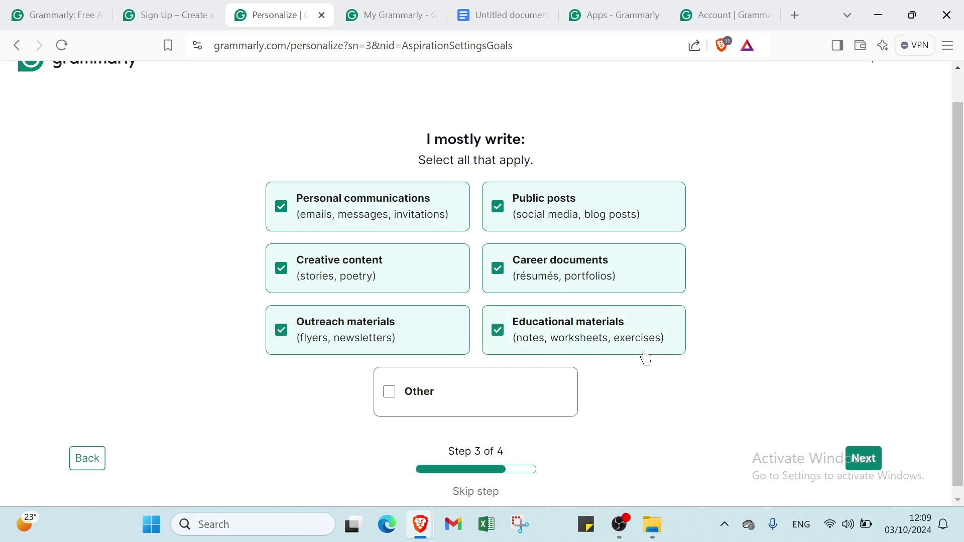
click(481, 391)
click(480, 392)
click(505, 396)
click(879, 466)
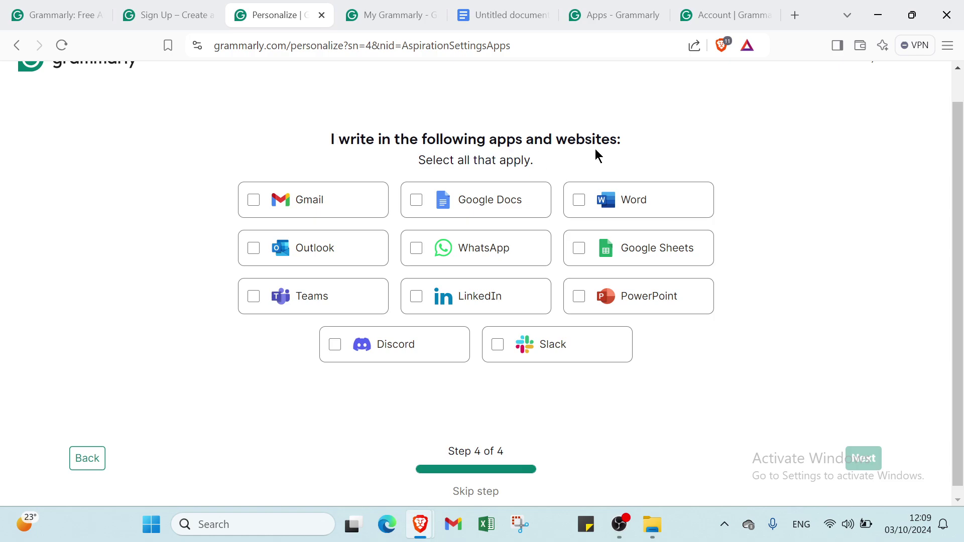
Tick all eleven apps: Gmail, Google Docs, Word, Sheets, WhatsApp, Outlook, Teams, LinkedIn, PowerPoint, Slack, Discord.
click(340, 204)
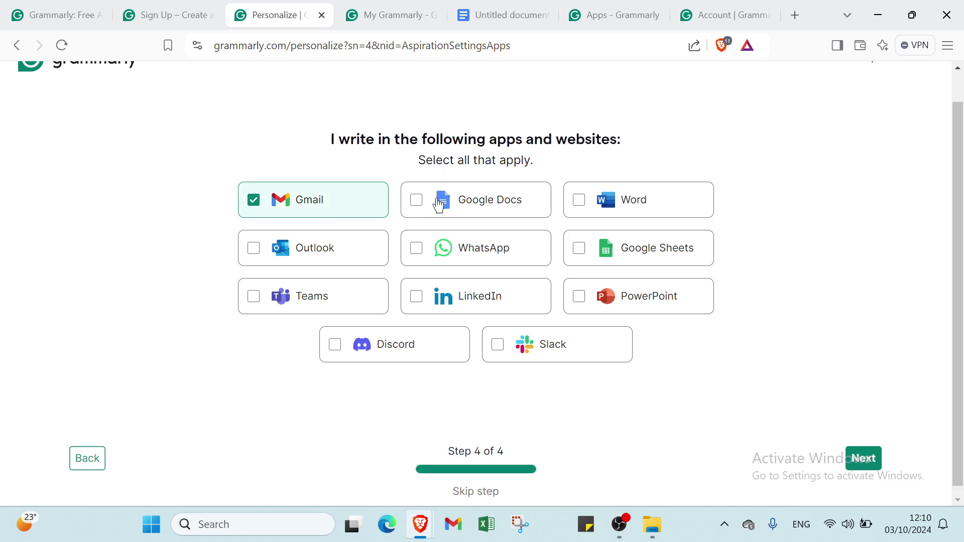
click(453, 201)
click(633, 212)
click(623, 249)
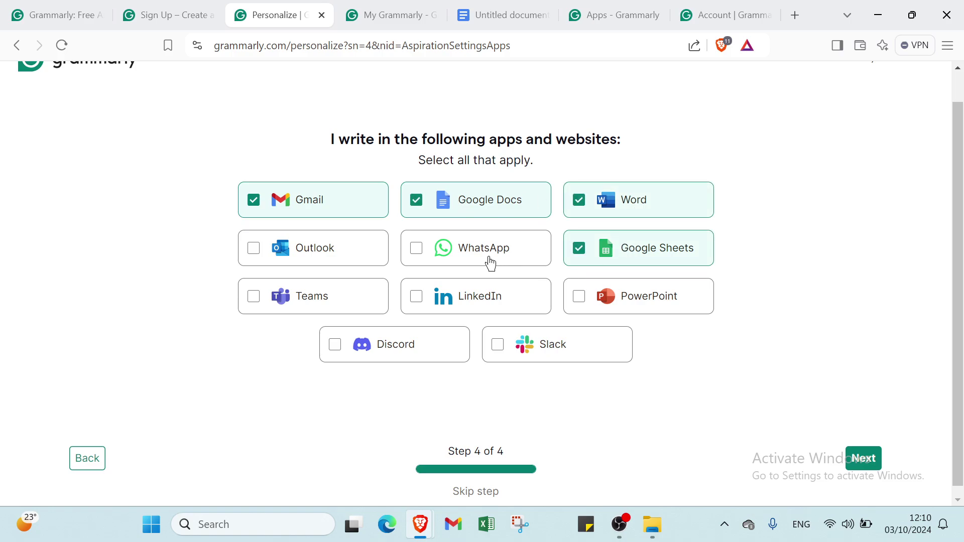
click(490, 262)
click(294, 259)
click(308, 302)
click(504, 303)
click(592, 291)
click(547, 357)
click(397, 350)
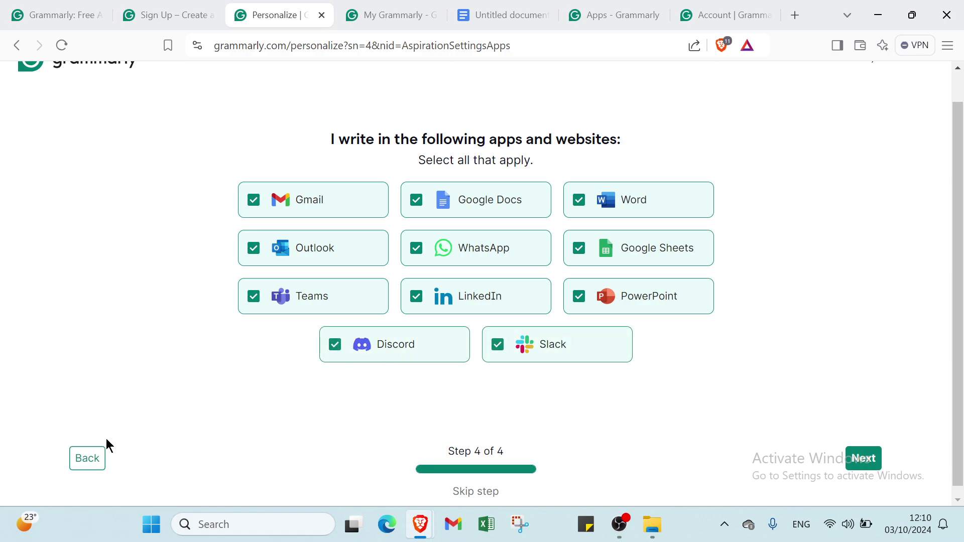
Page back through the questionnaire to its first question.
click(99, 454)
click(97, 458)
click(96, 459)
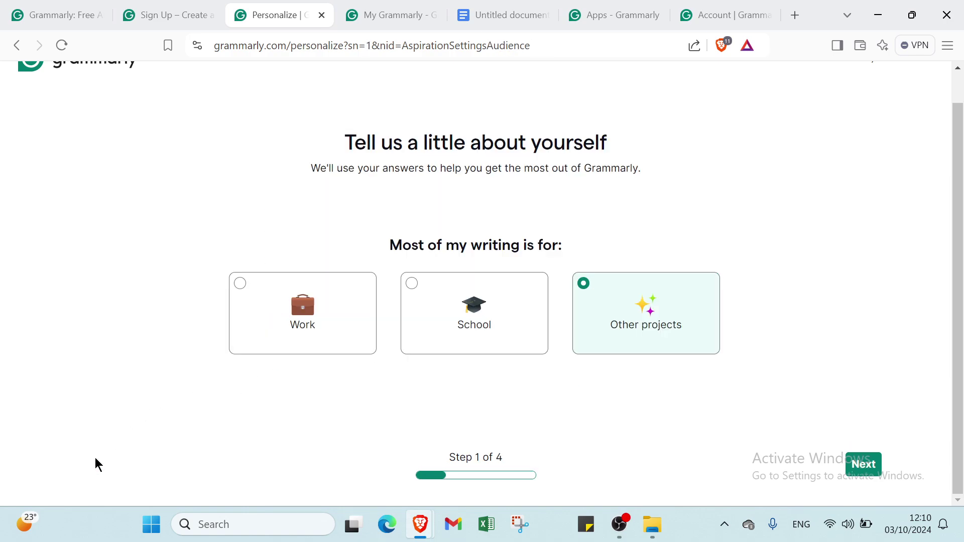
Switch to the My Grammarly tab and scroll to the top of the dashboard.
click(371, 13)
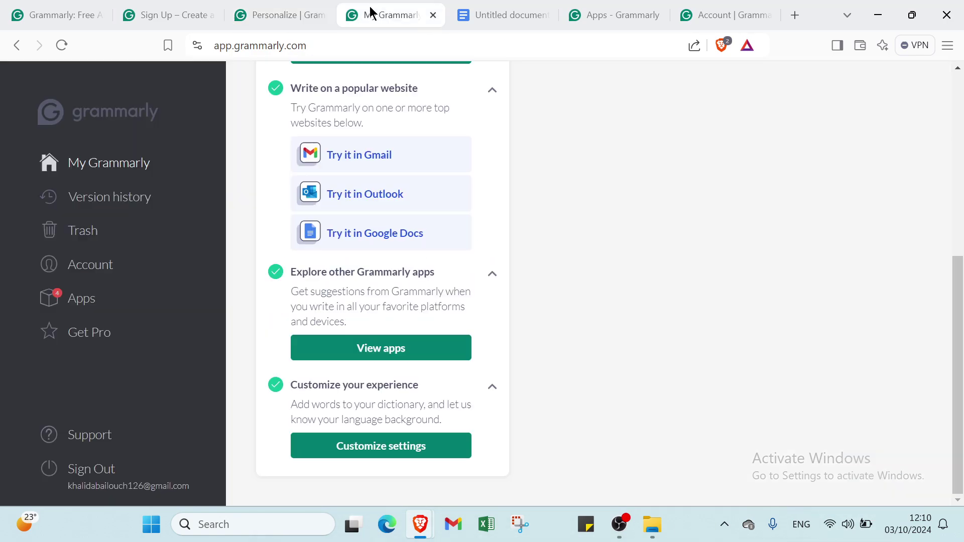
scroll(640, 290, up, 7)
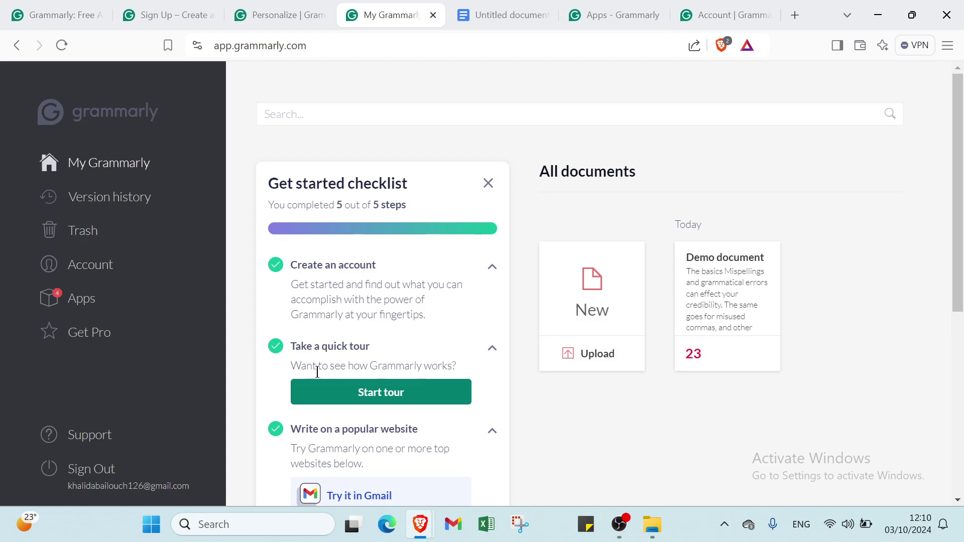
Run the quick tour through all four of its steps, then close the tour tab.
click(424, 395)
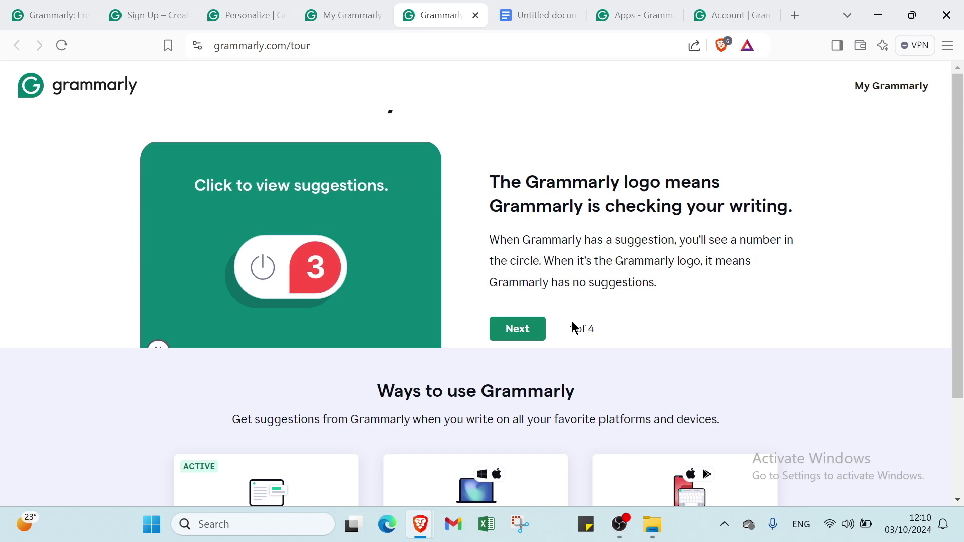
click(539, 339)
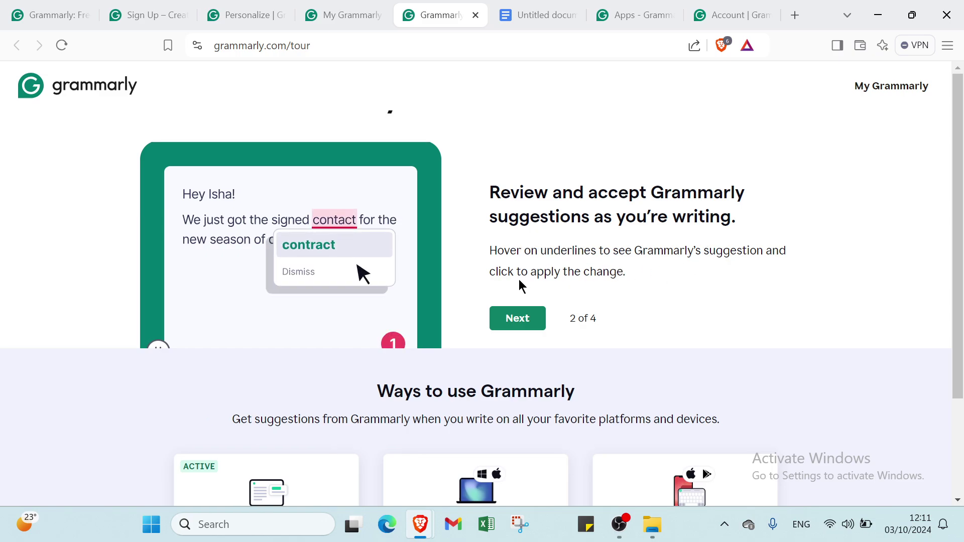
click(525, 327)
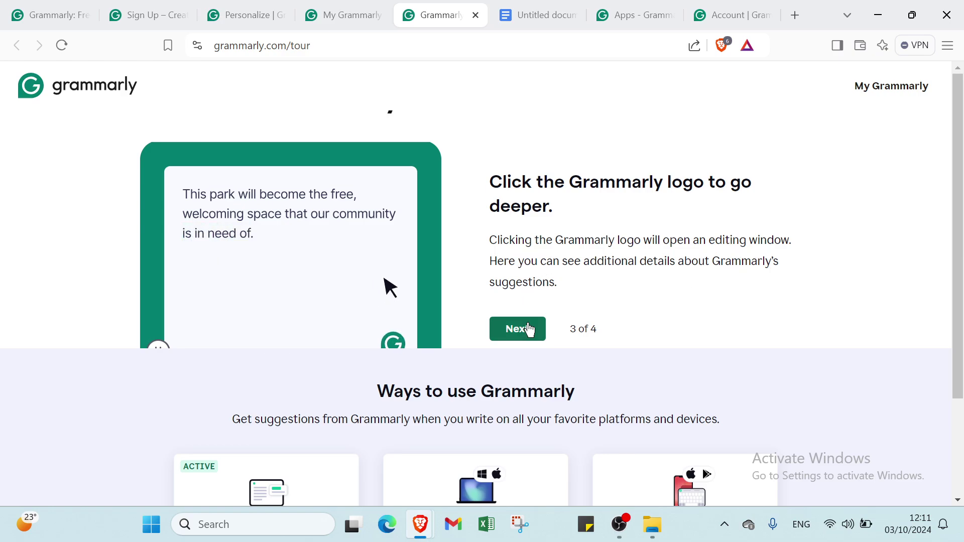
click(527, 330)
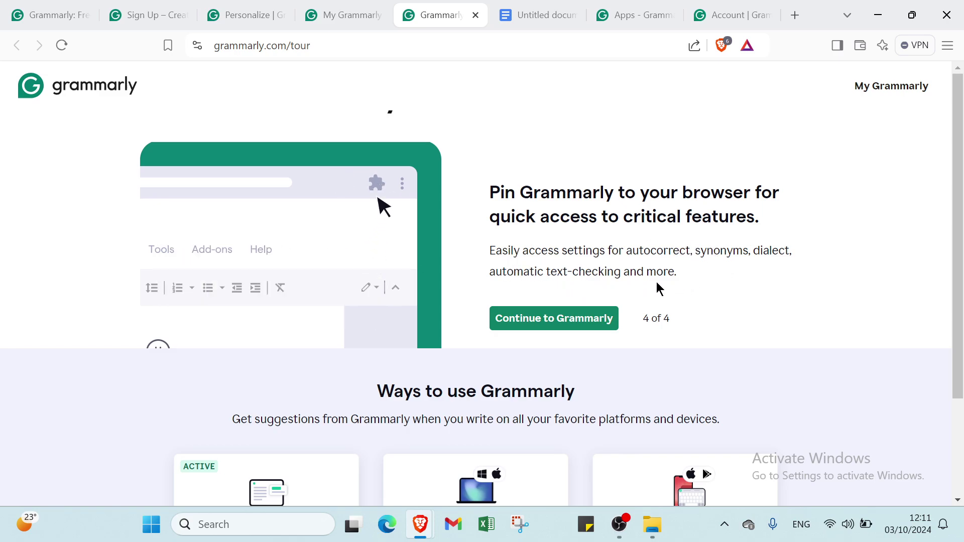
click(475, 15)
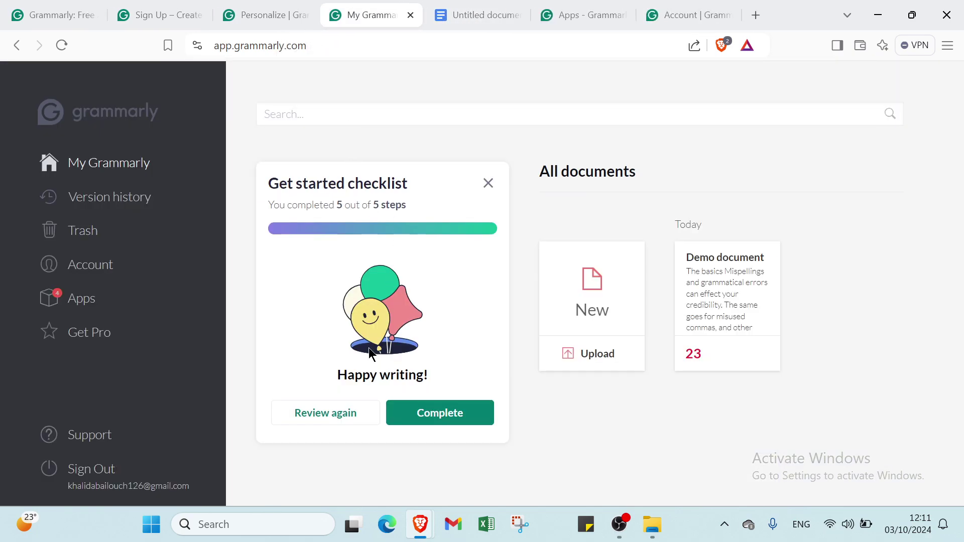
Re-expand the checklist steps, glance at the untitled Google Docs tab, then scroll down the checklist.
click(339, 419)
scroll(352, 397, down, 2)
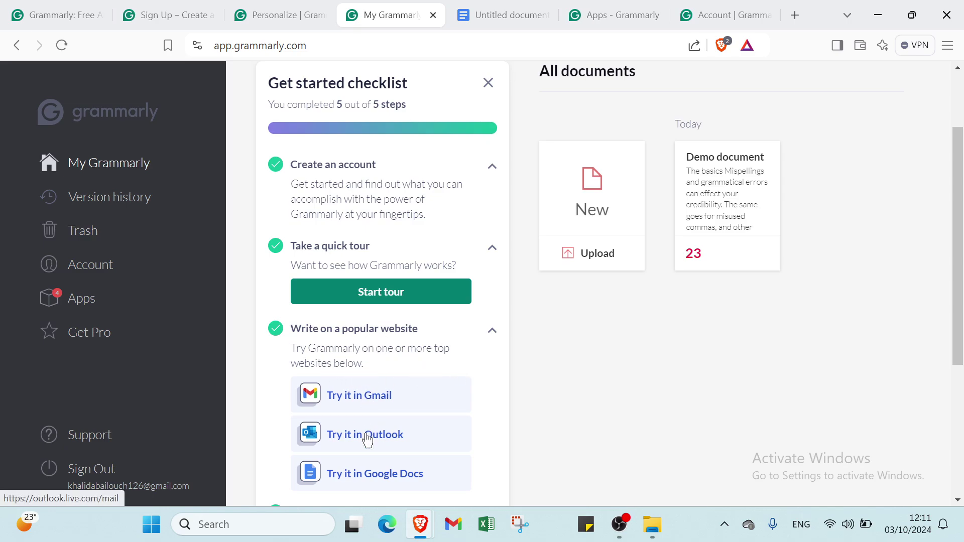
click(494, 21)
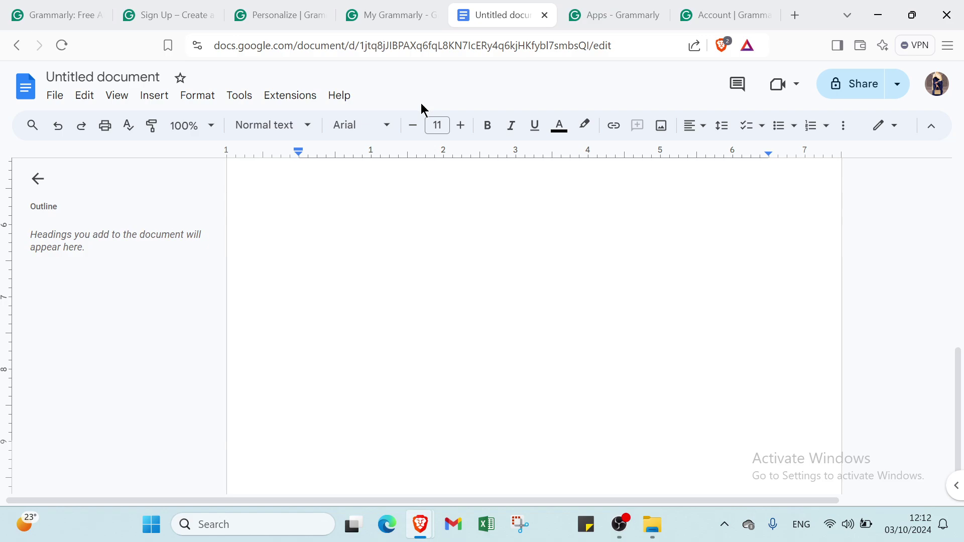
click(377, 15)
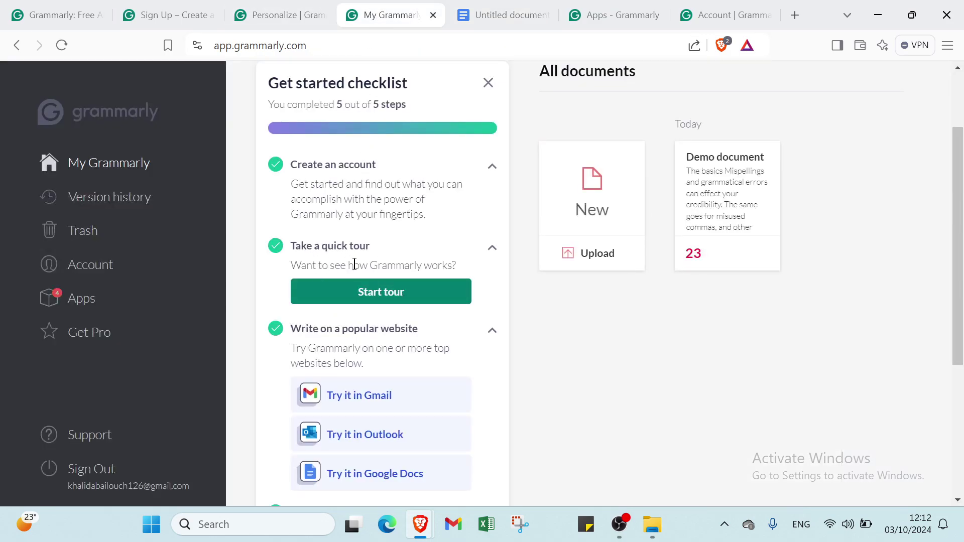
scroll(355, 264, down, 1)
scroll(318, 277, down, 4)
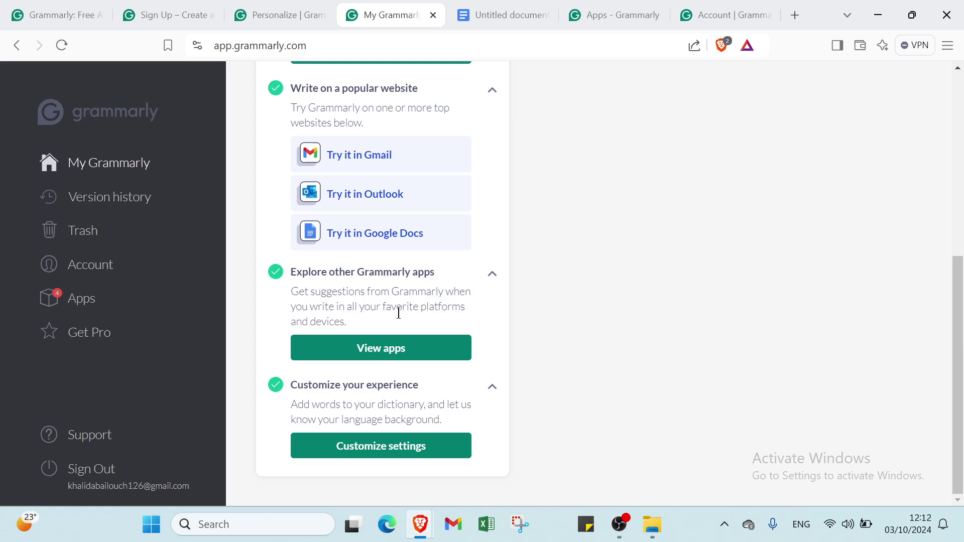
click(625, 15)
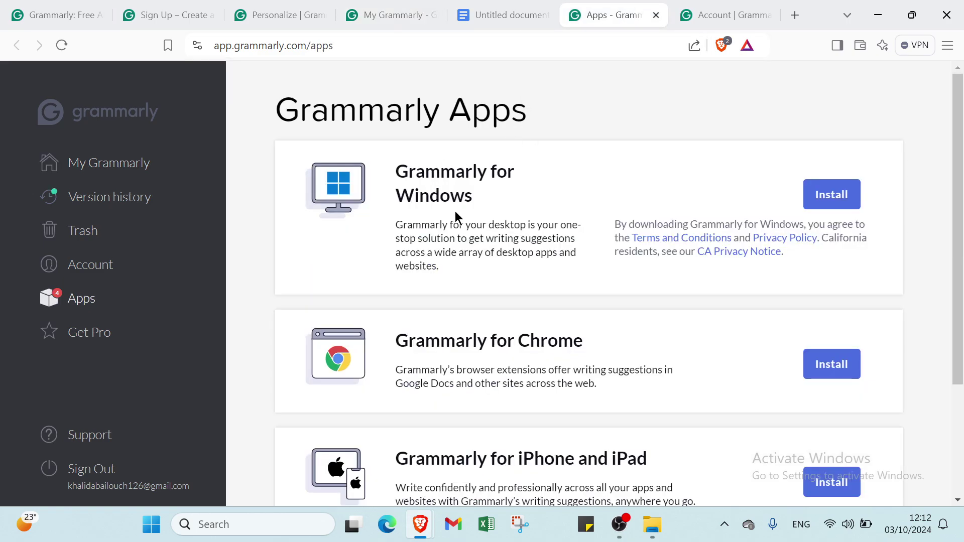
scroll(452, 221, down, 3)
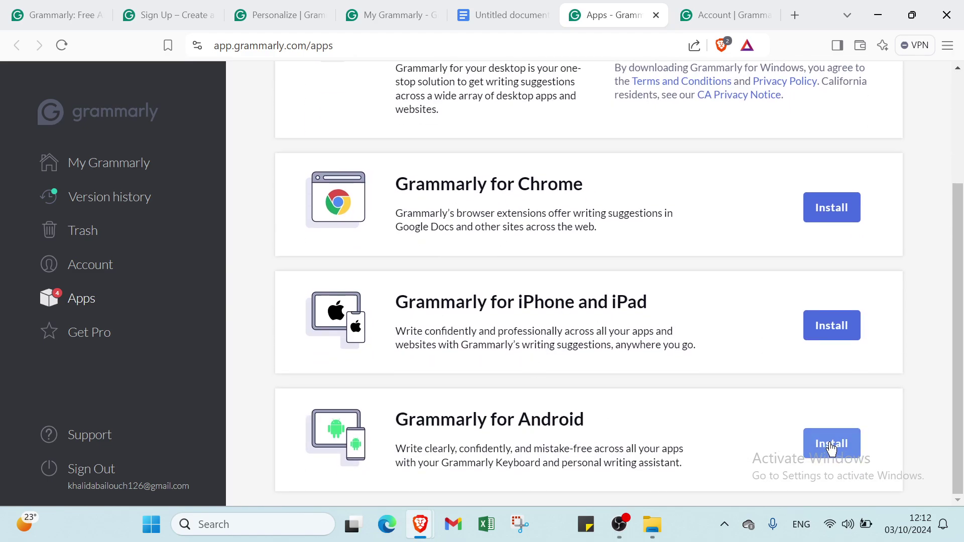
scroll(829, 450, up, 3)
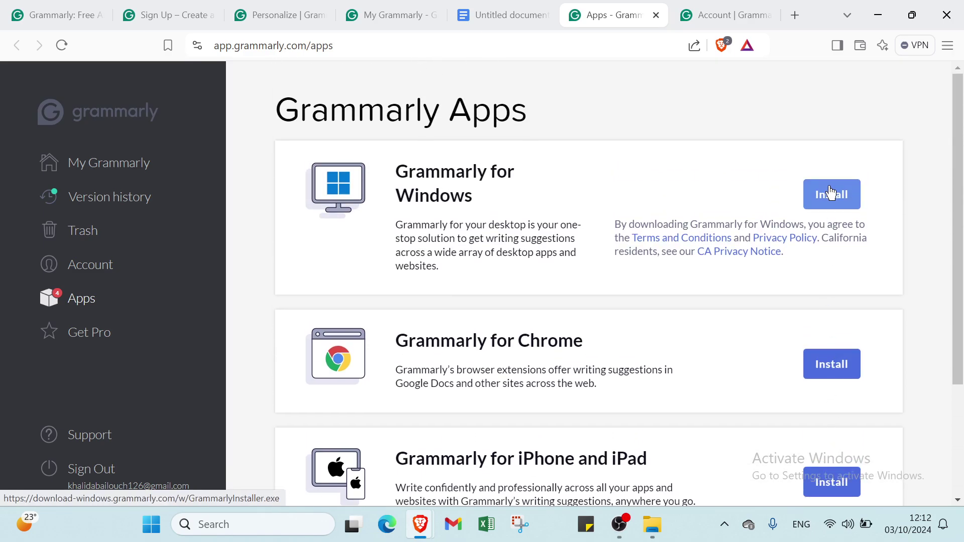
click(392, 15)
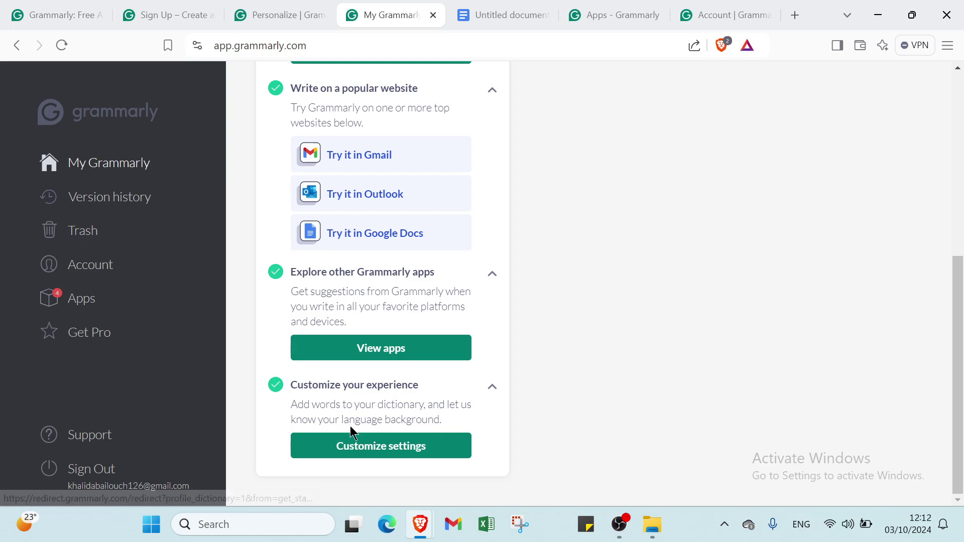
On the Your dictionary page, add 'word' to Added words and then delete it.
click(734, 18)
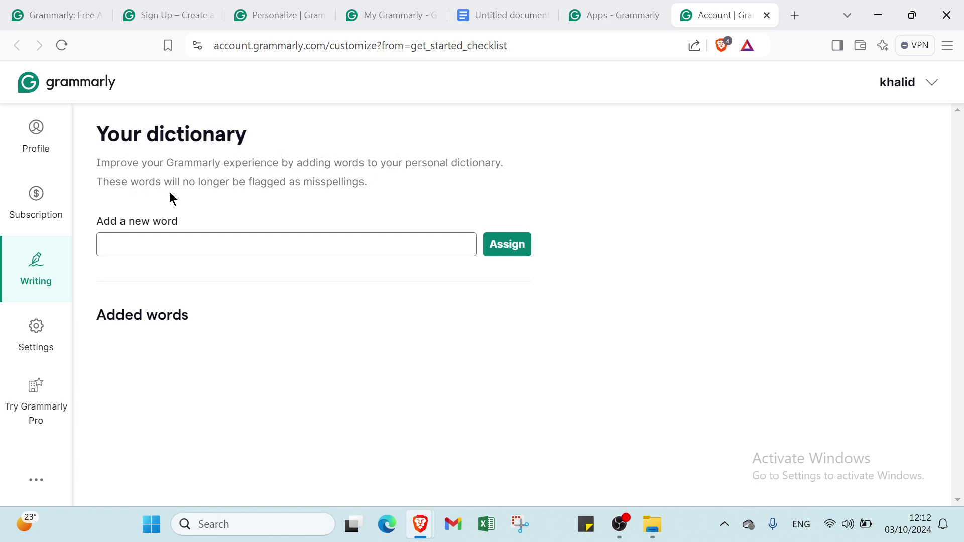
click(214, 236)
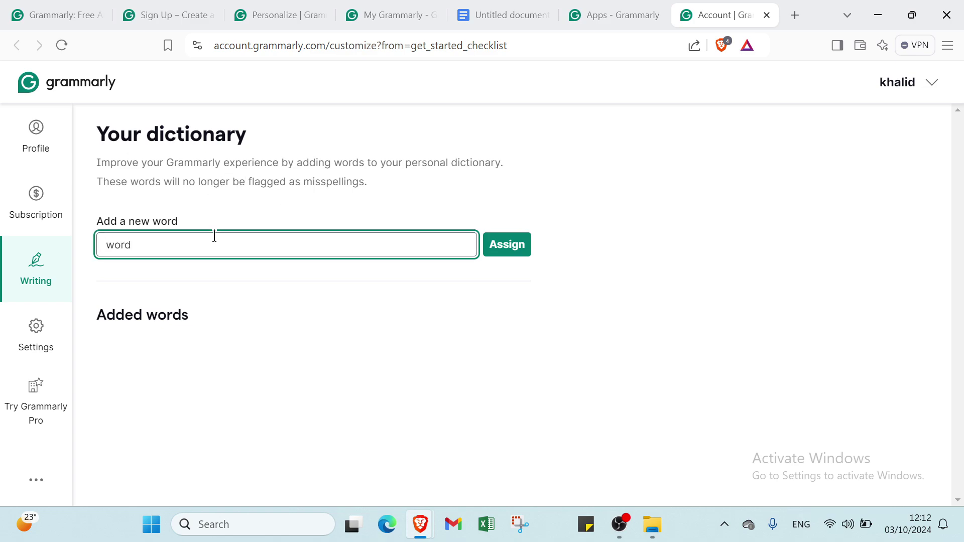
click(491, 244)
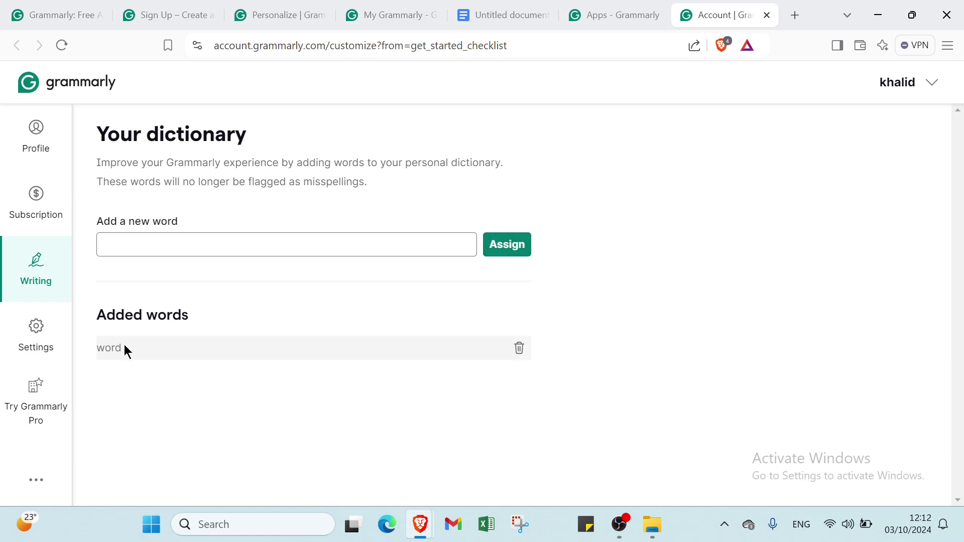
click(520, 348)
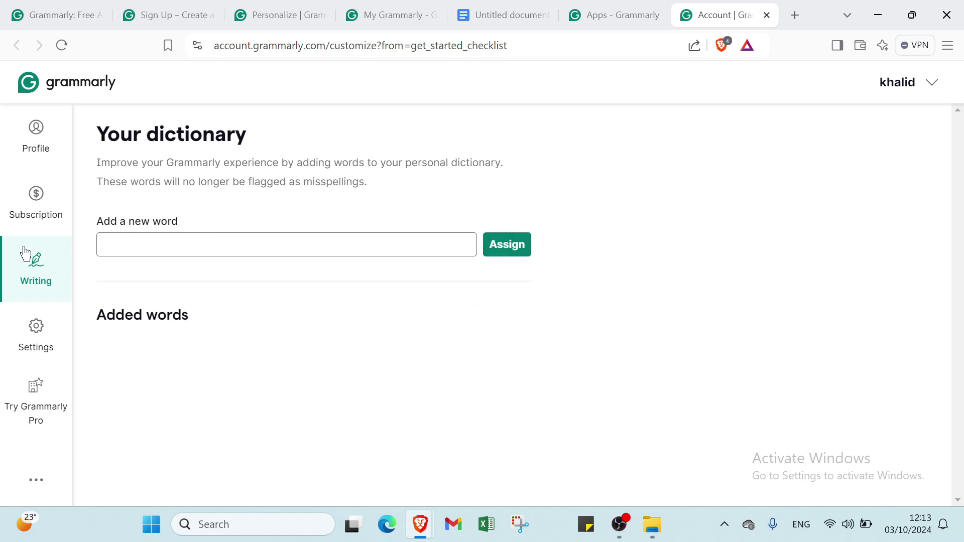
Return to the 'Grammarly: Free AI' homepage tab with the Responsible AI headline.
click(62, 9)
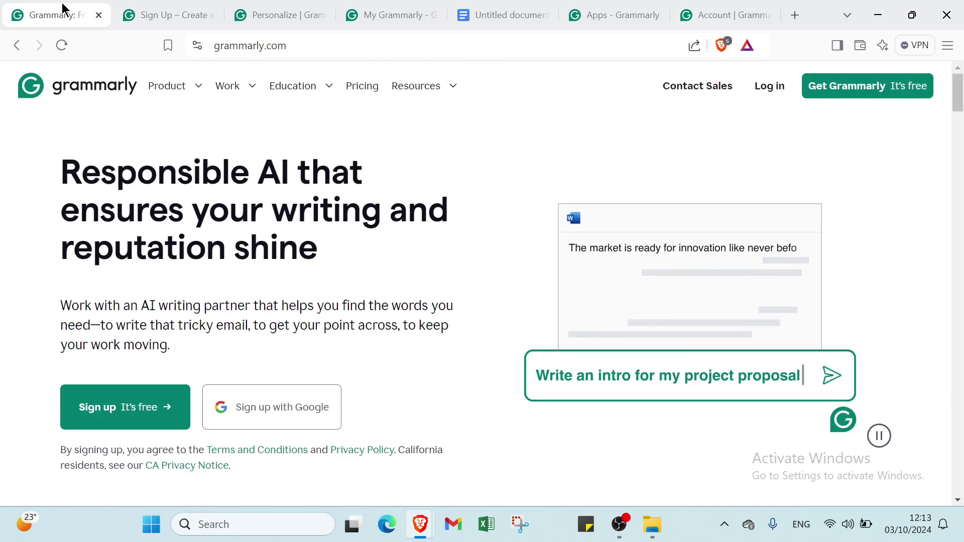